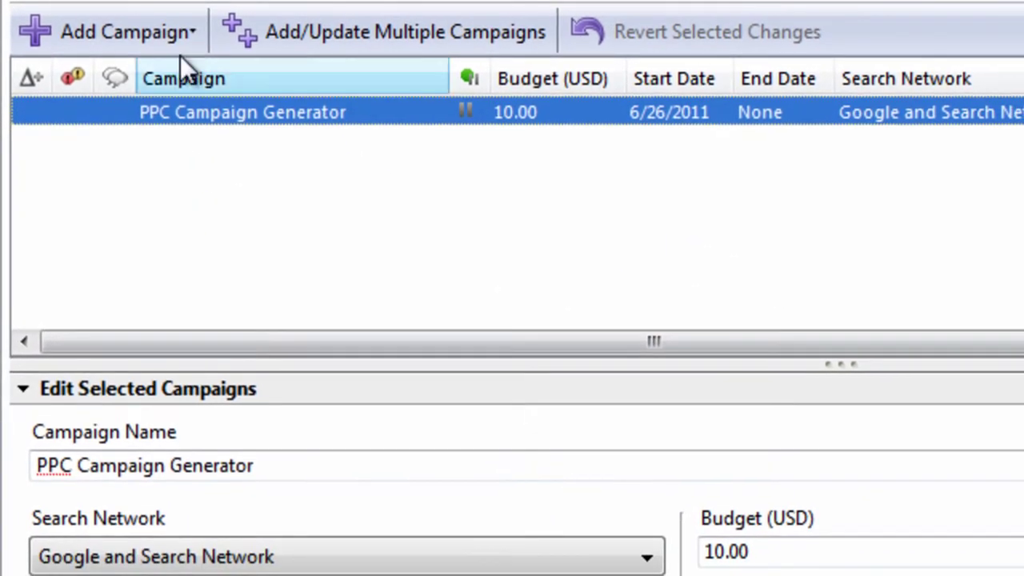
click(204, 96)
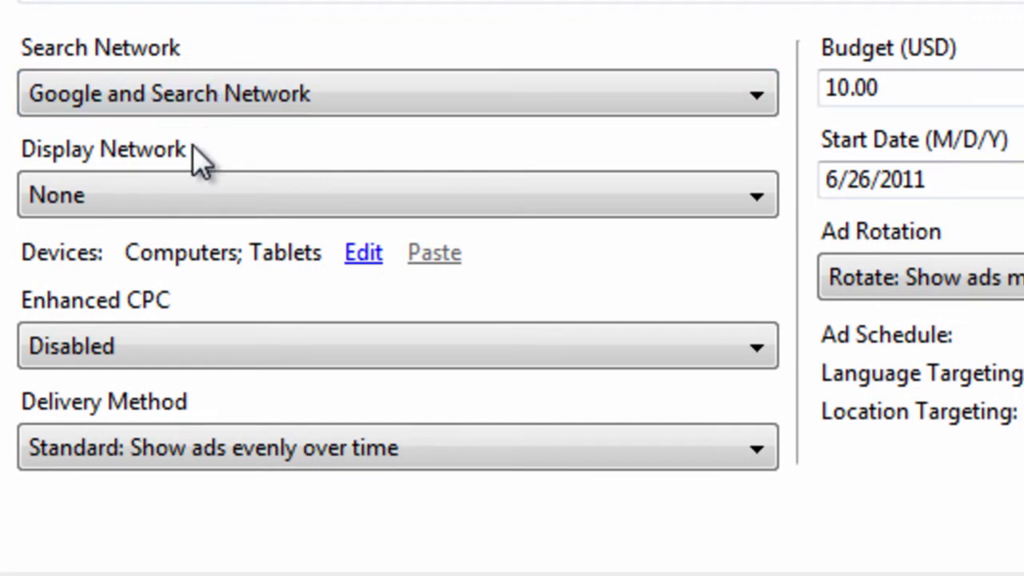
click(364, 253)
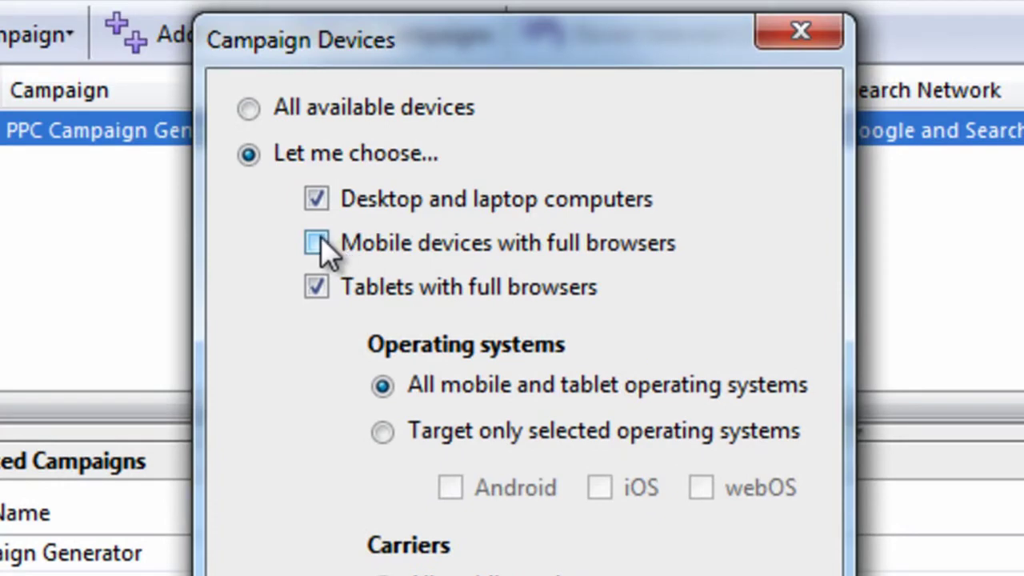
click(319, 198)
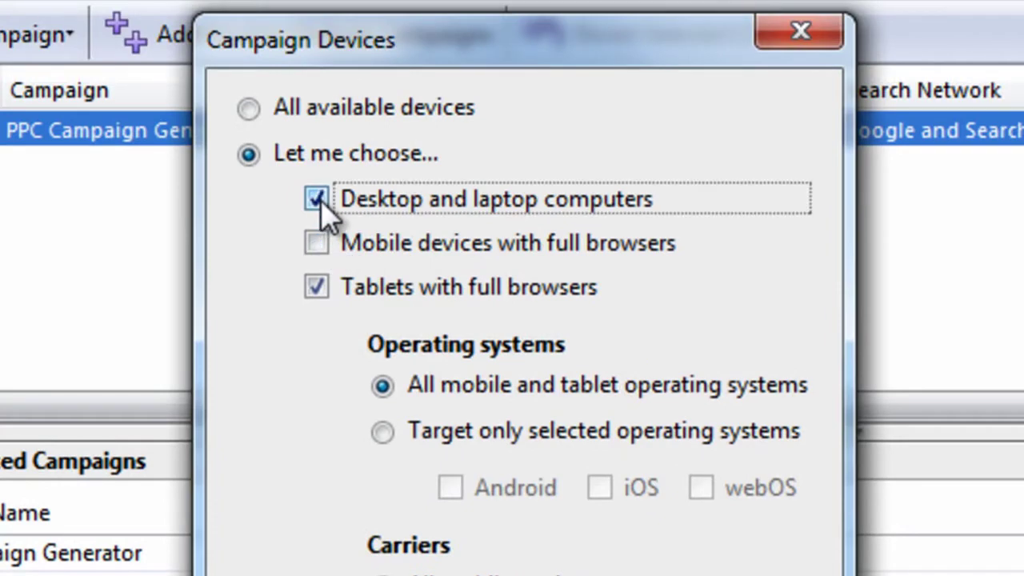
click(317, 243)
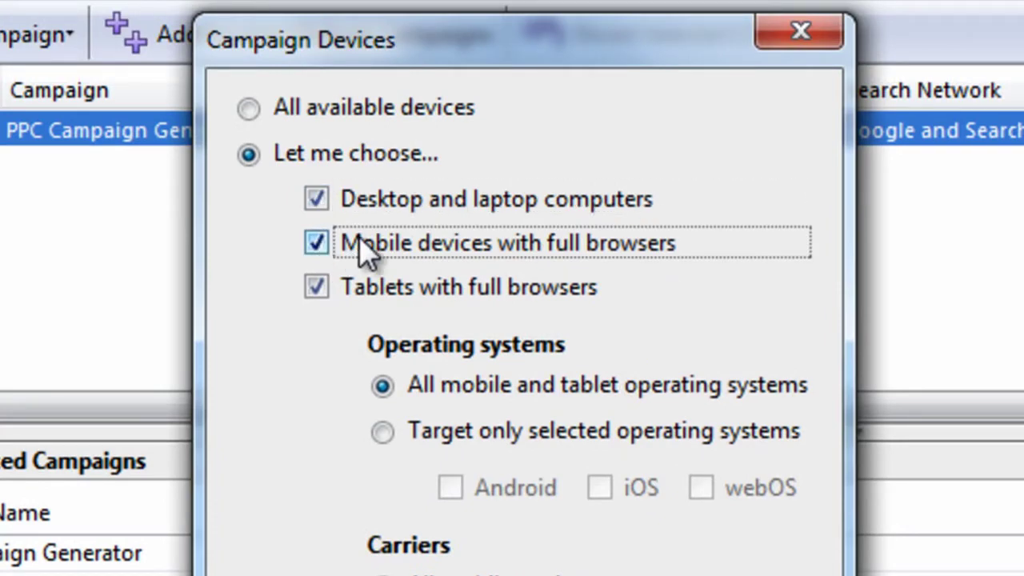
click(324, 244)
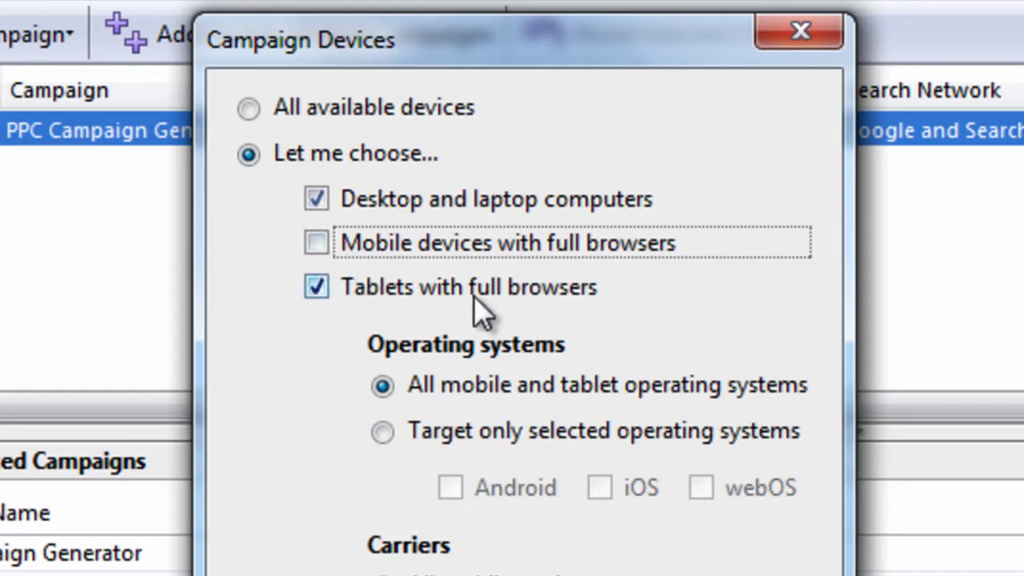
key(Return)
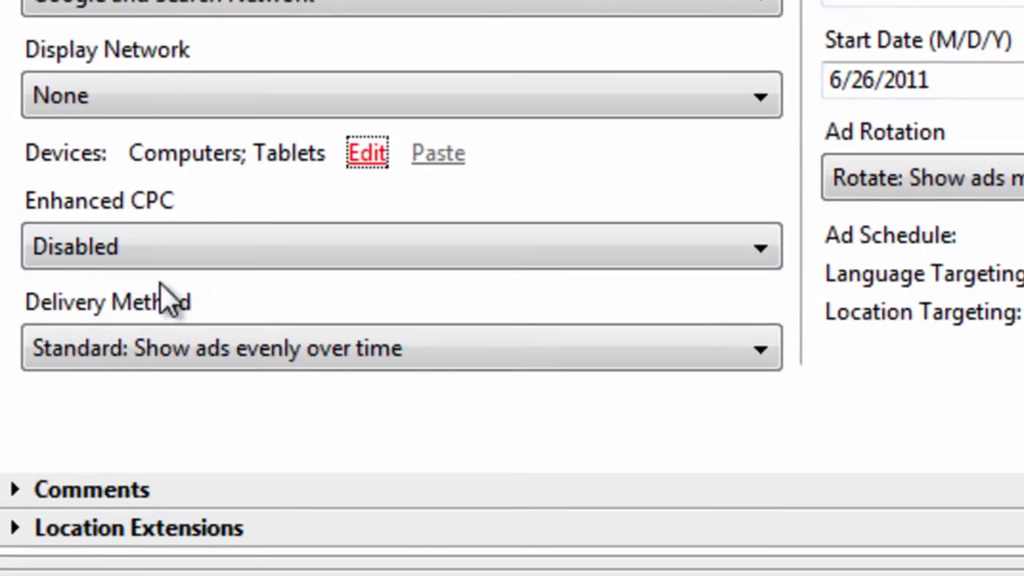
Check its delivery and ad rotation, keeping standard delivery and even rotation.
click(182, 352)
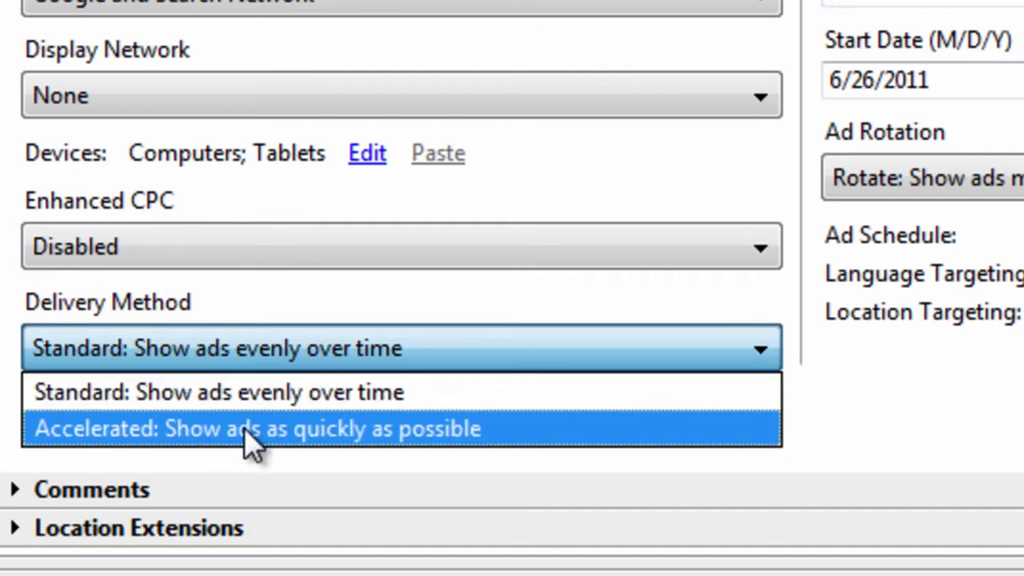
click(956, 436)
click(300, 348)
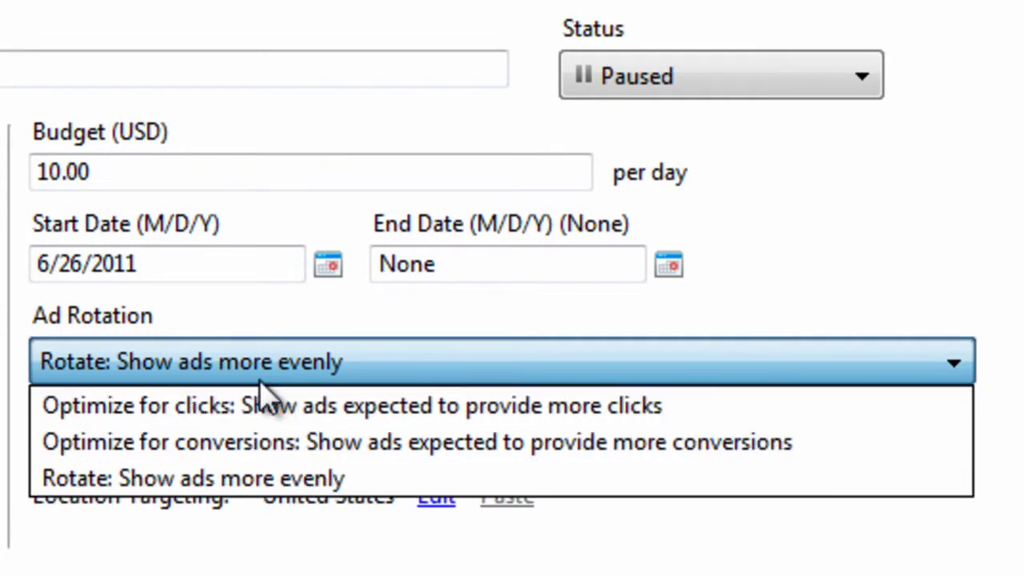
click(272, 558)
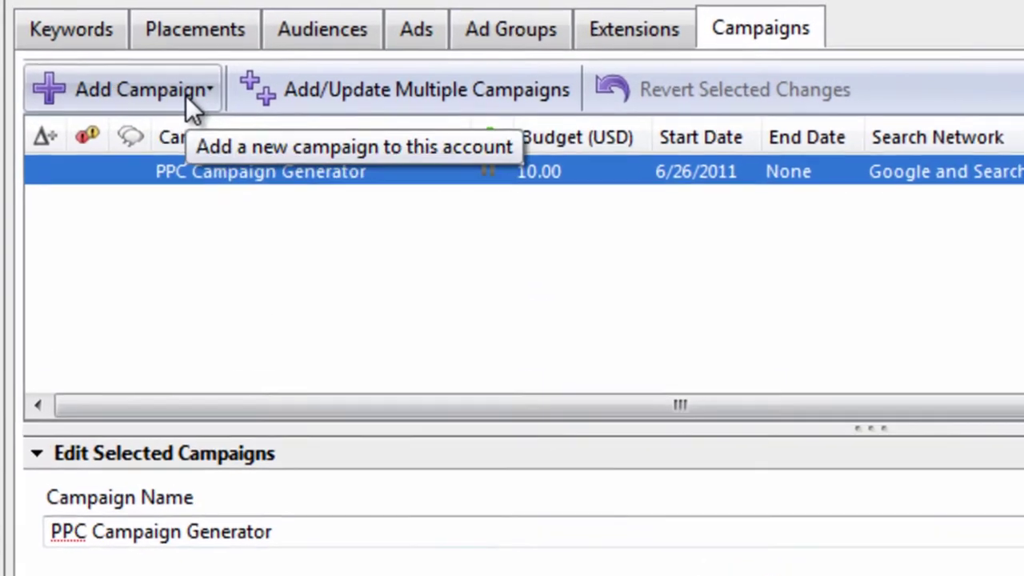
Add a new CPC campaign, Campaign #2, from the Add Campaign menu.
click(187, 94)
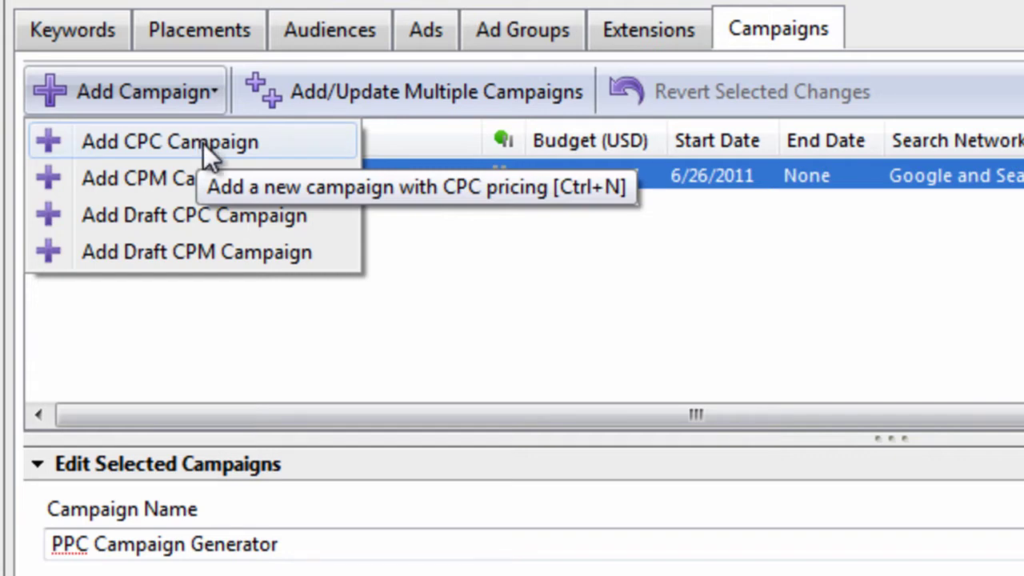
click(203, 143)
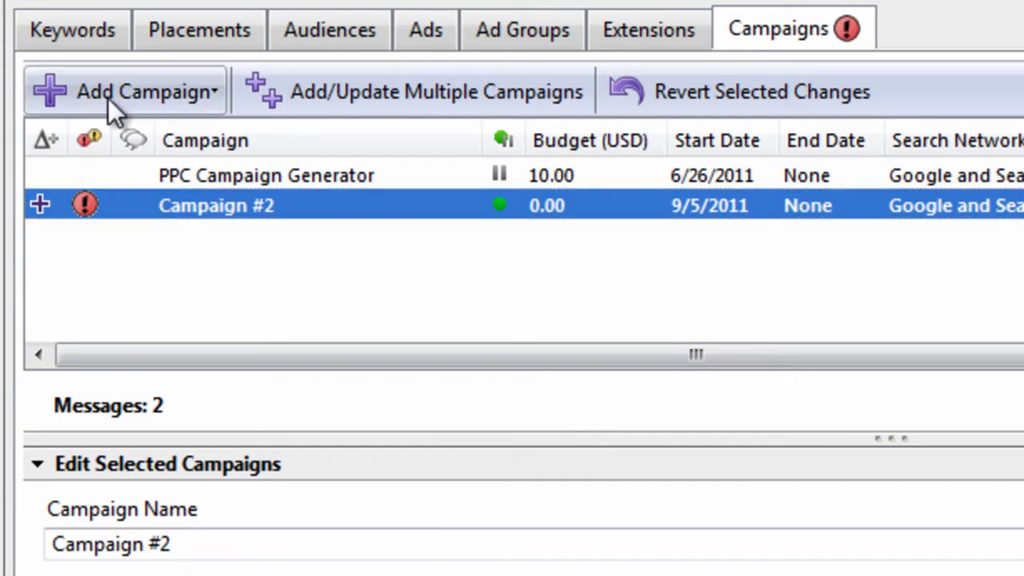
click(153, 98)
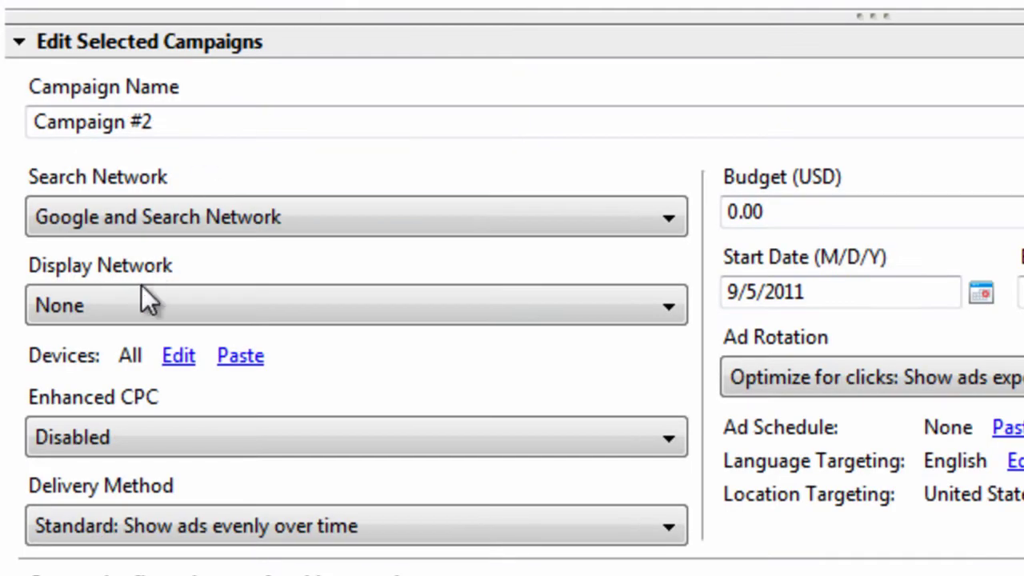
click(139, 295)
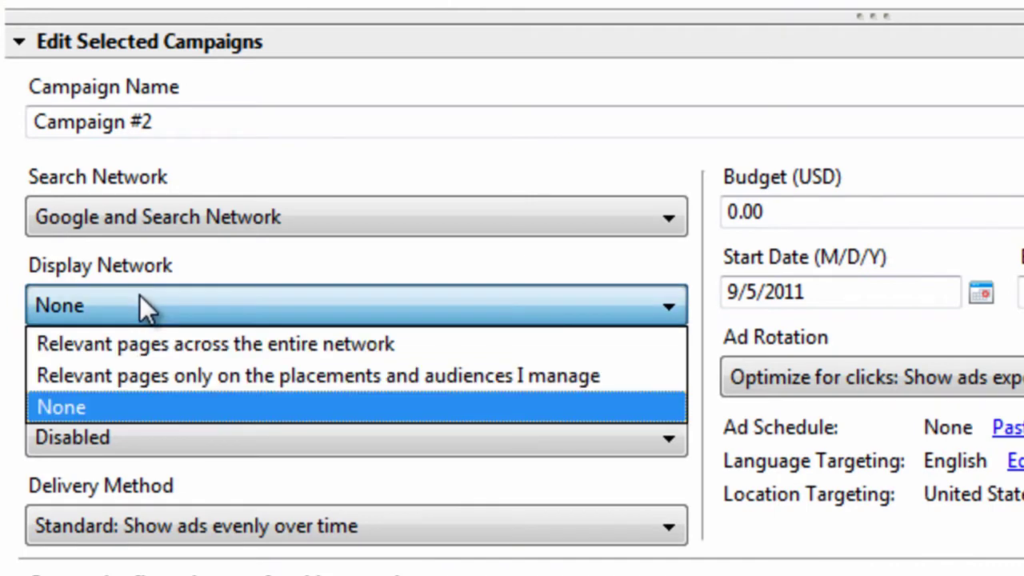
click(123, 404)
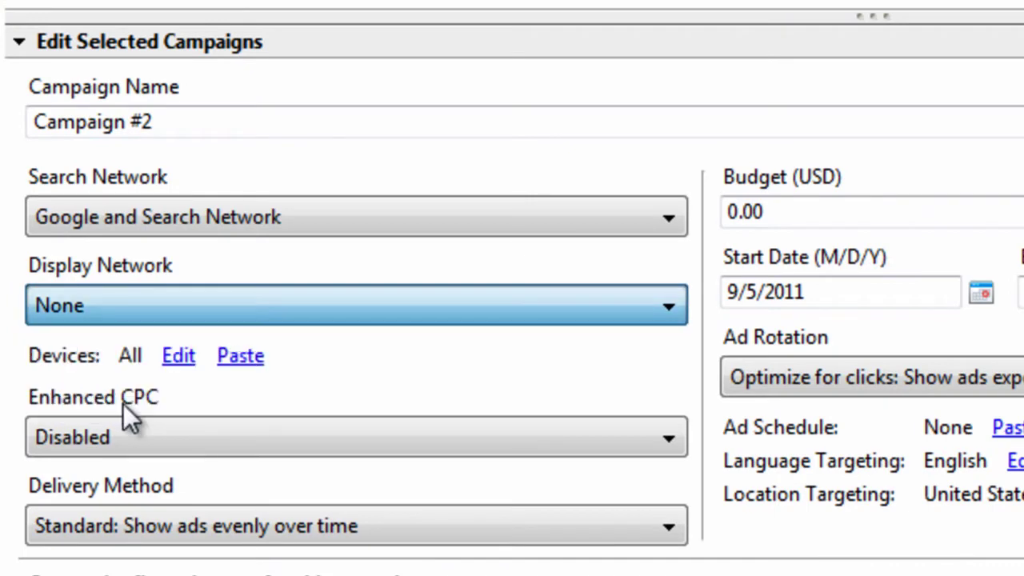
click(164, 211)
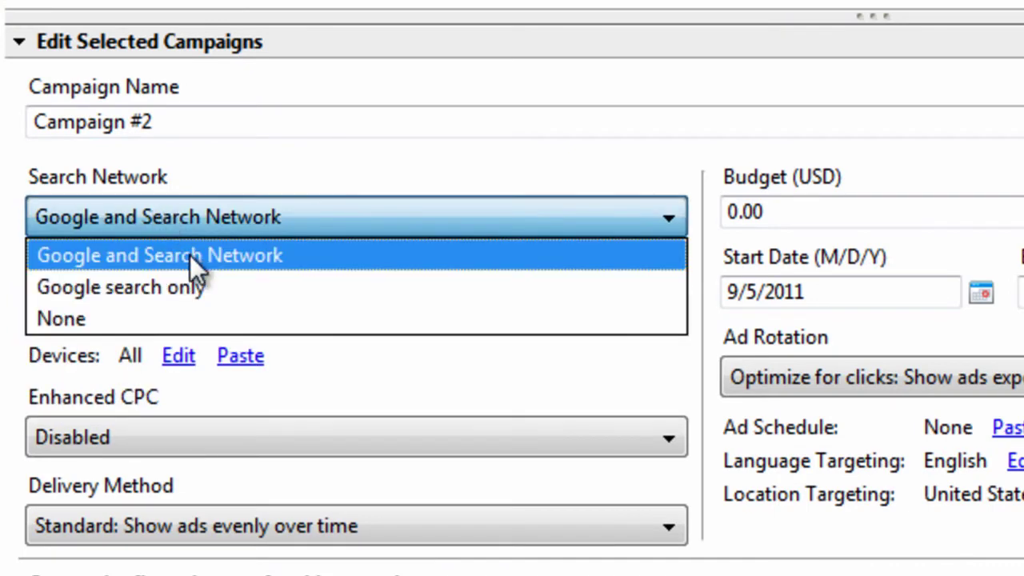
click(190, 255)
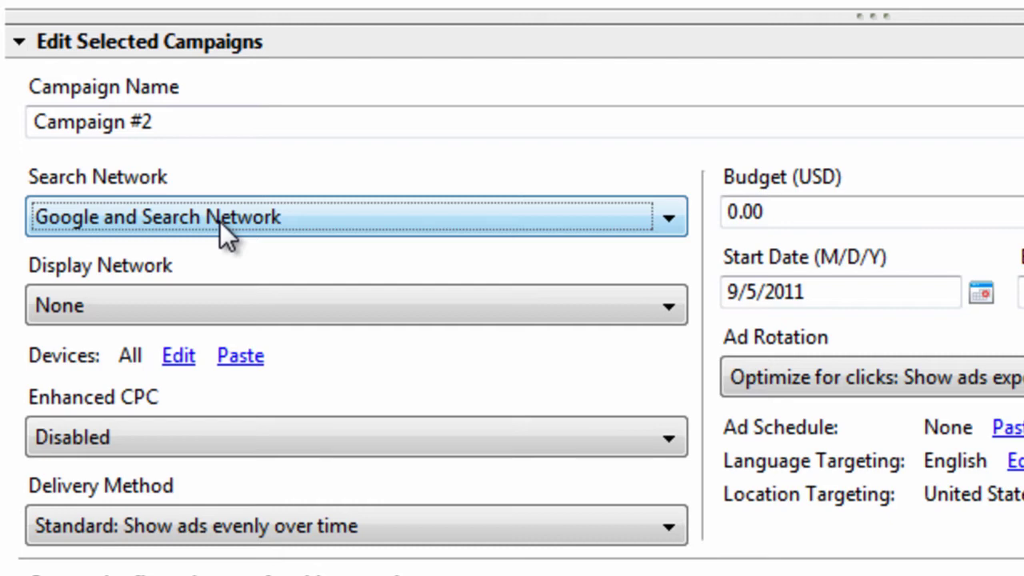
click(220, 222)
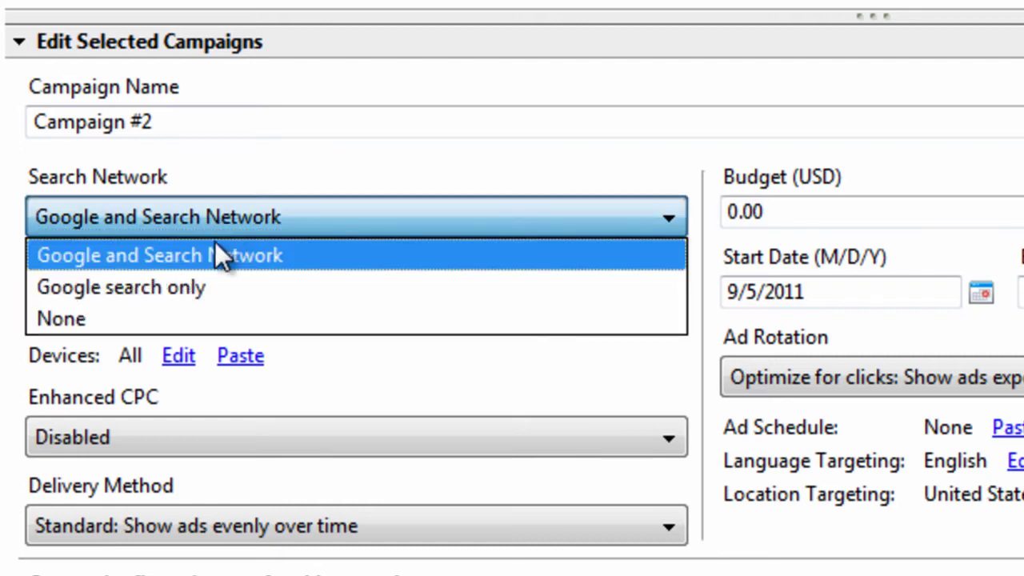
click(207, 291)
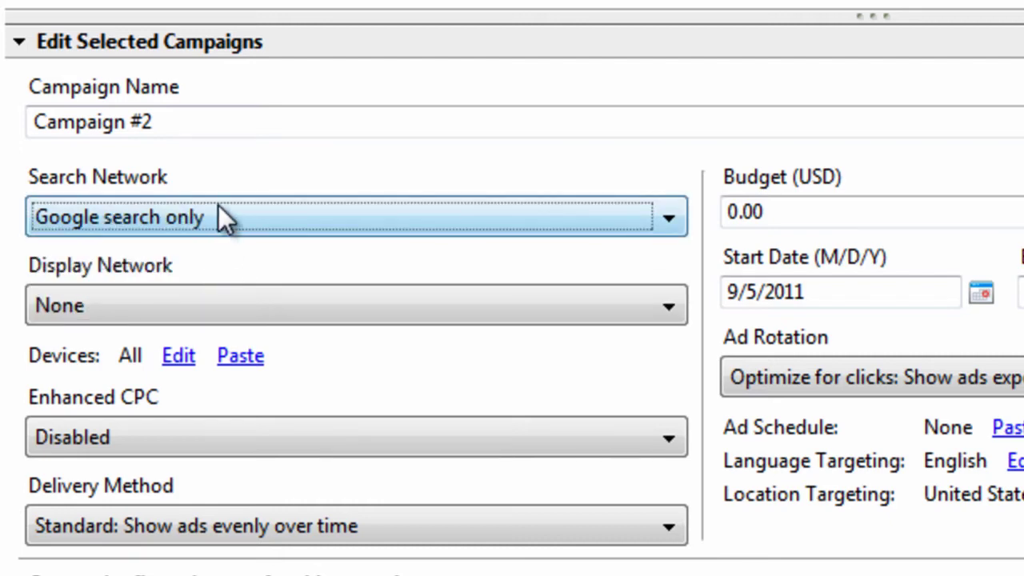
click(224, 219)
click(223, 250)
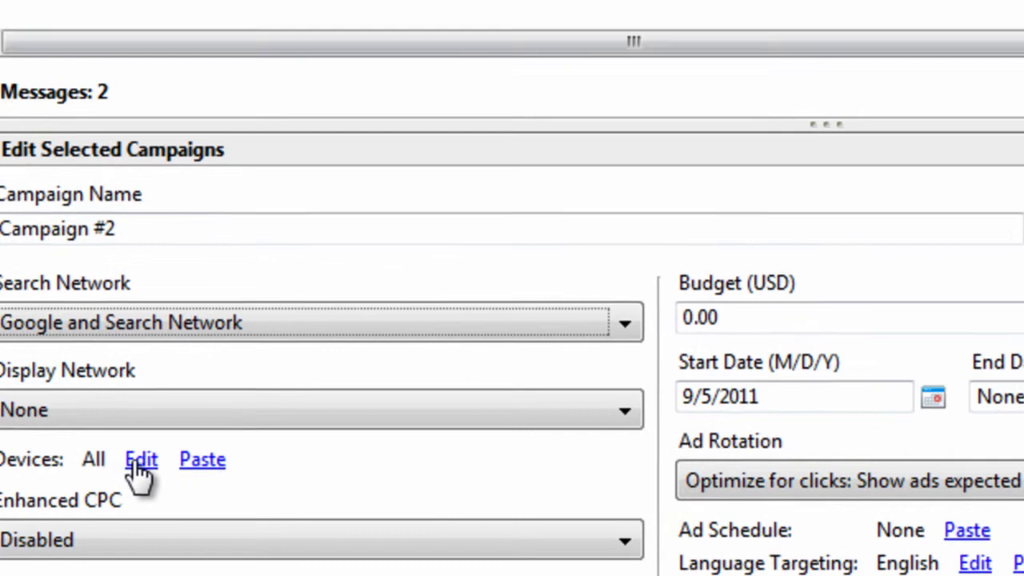
Switch Campaign #2's devices to 'Let me choose', unchecking Mobile devices and Tablets.
click(179, 356)
click(230, 121)
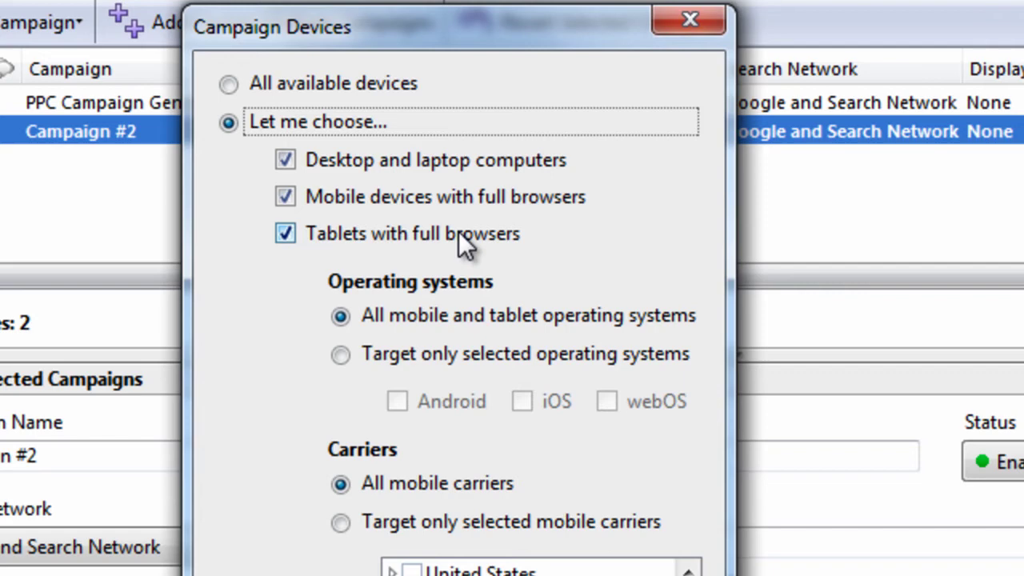
click(288, 202)
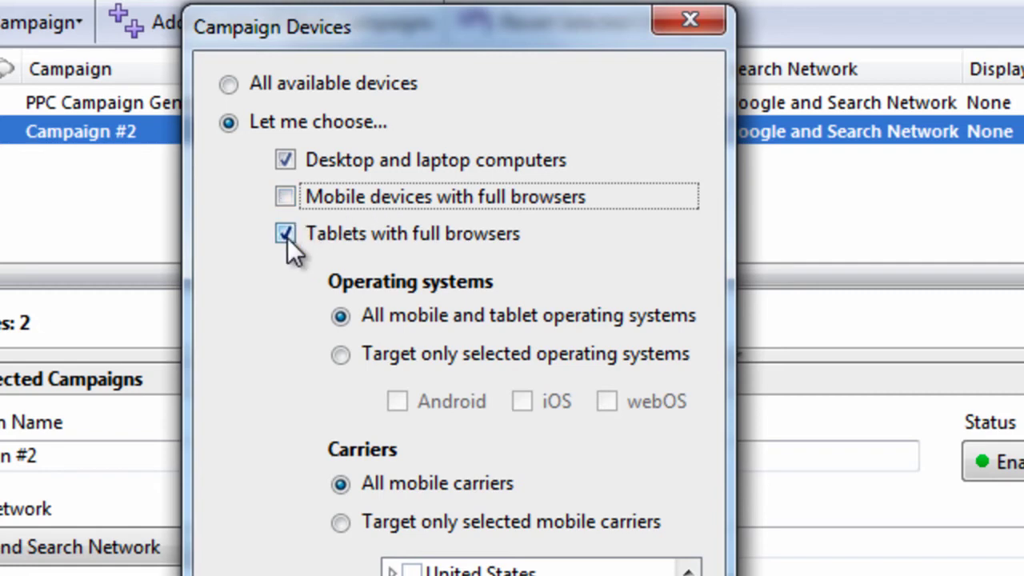
click(356, 236)
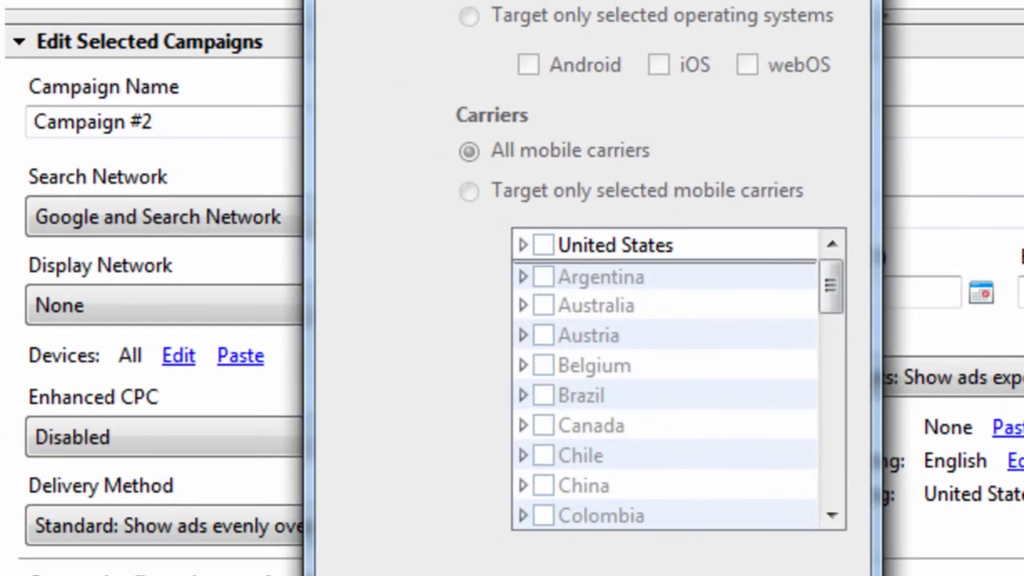
key(Return)
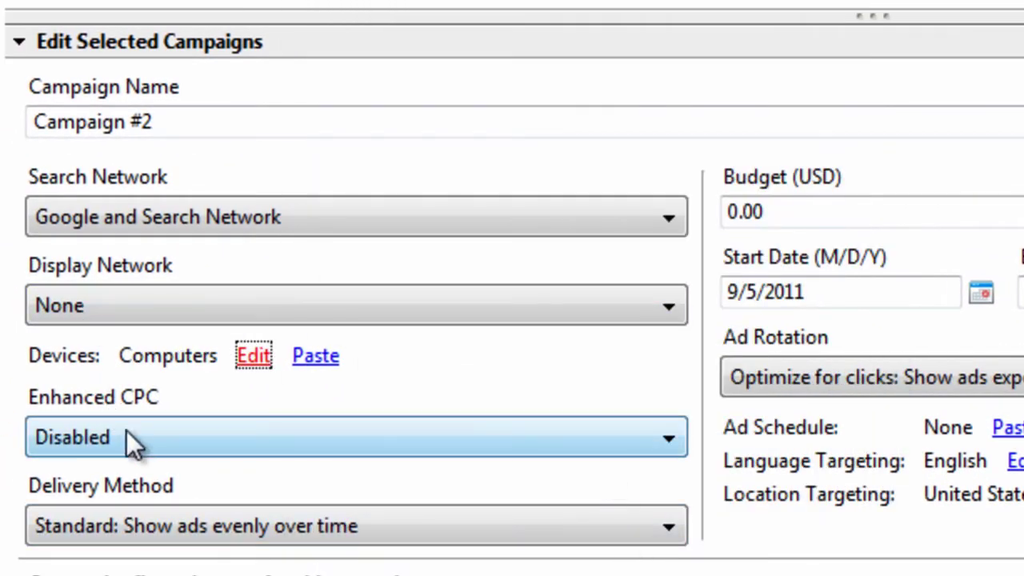
Change Campaign #2's Enhanced CPC from Enabled to Disabled.
click(136, 441)
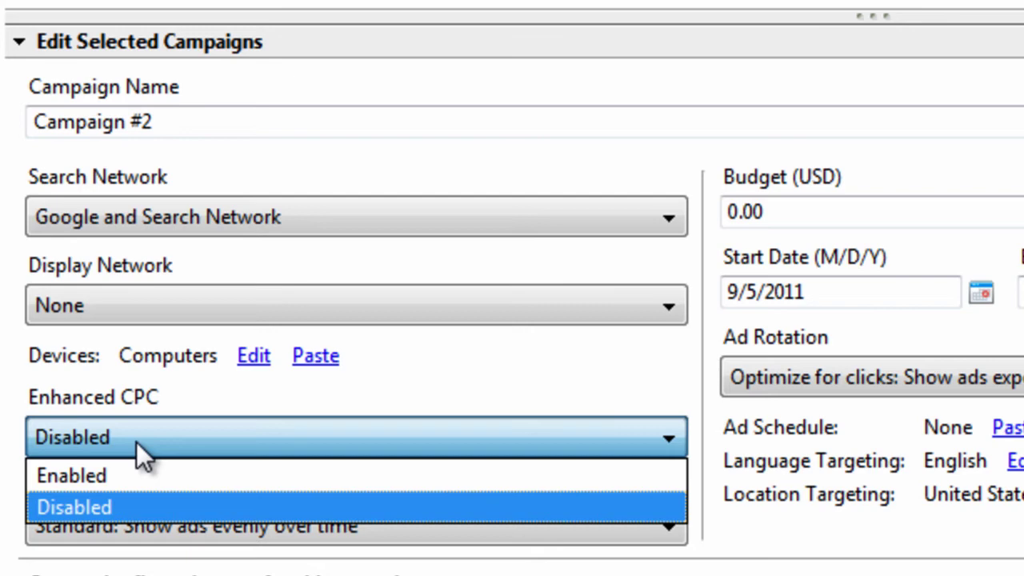
click(141, 474)
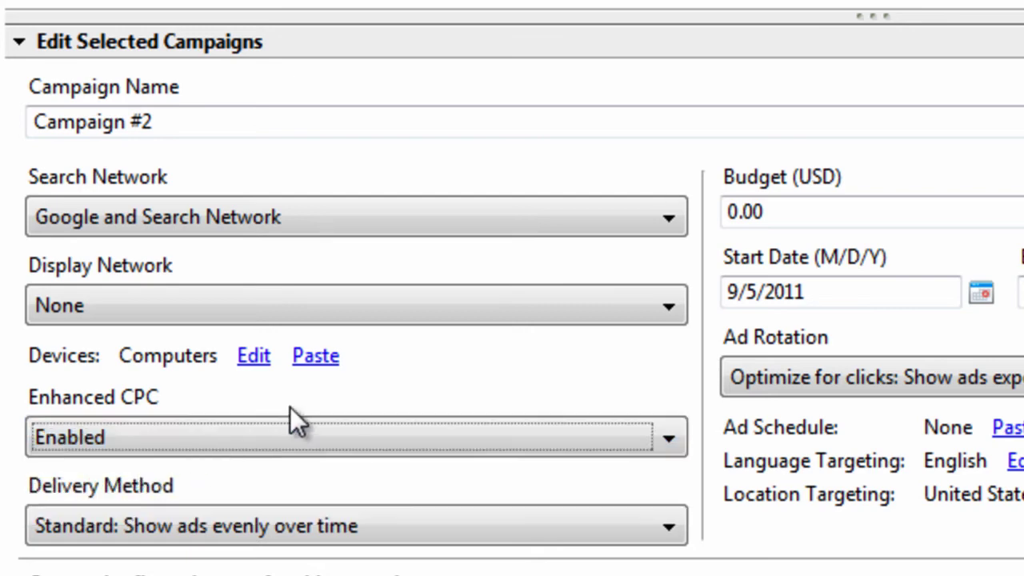
click(220, 444)
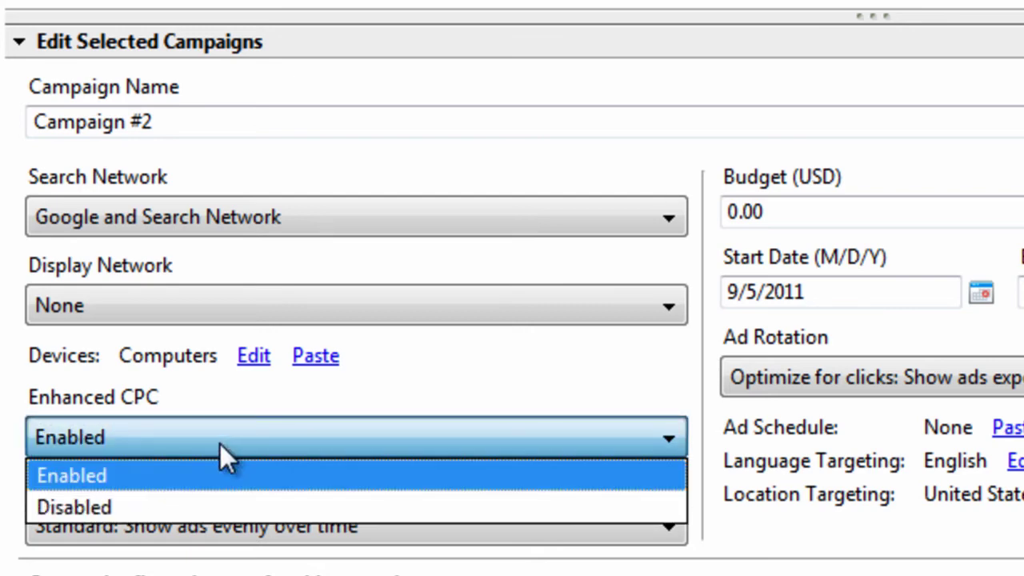
click(223, 507)
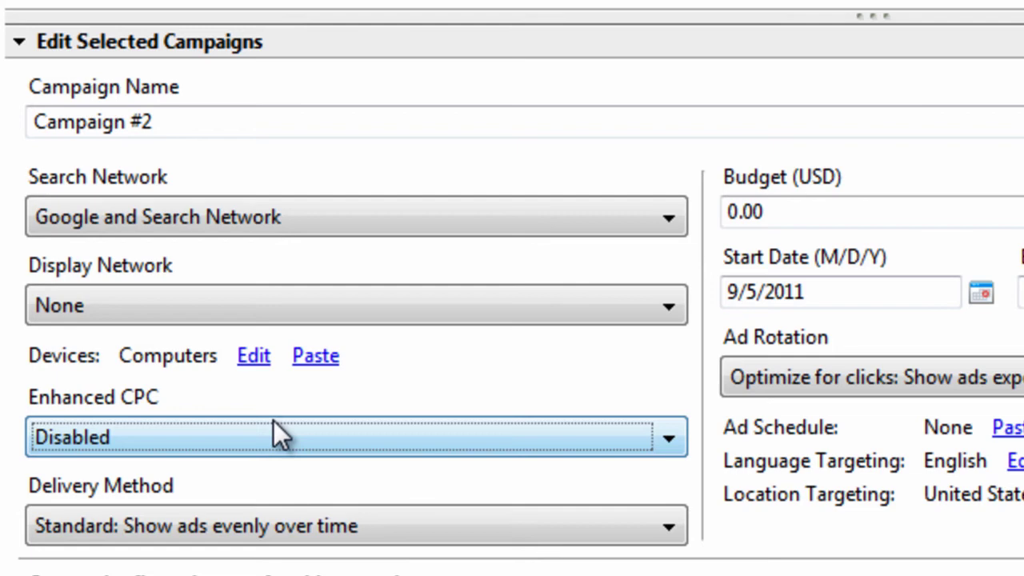
click(274, 437)
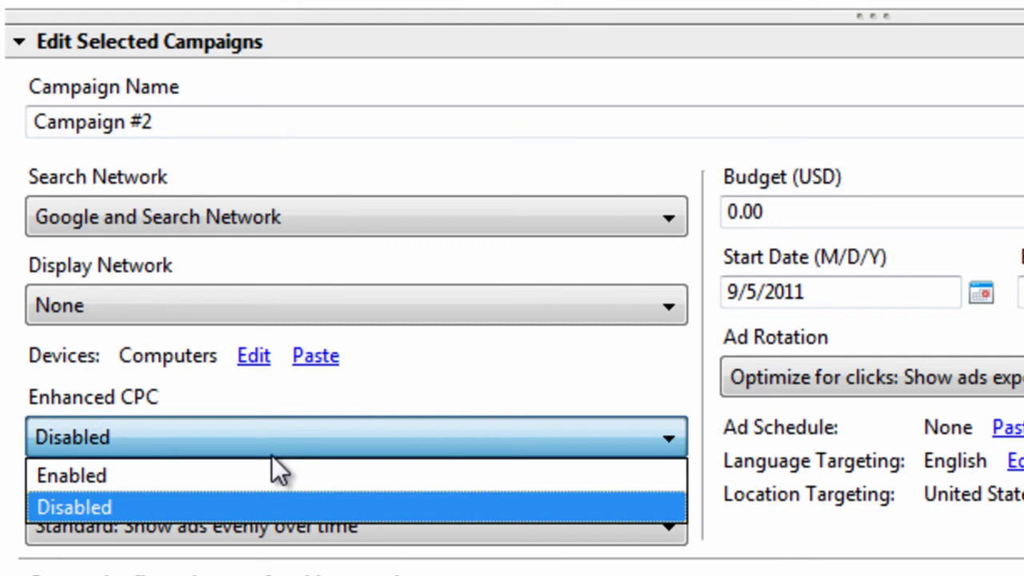
click(258, 514)
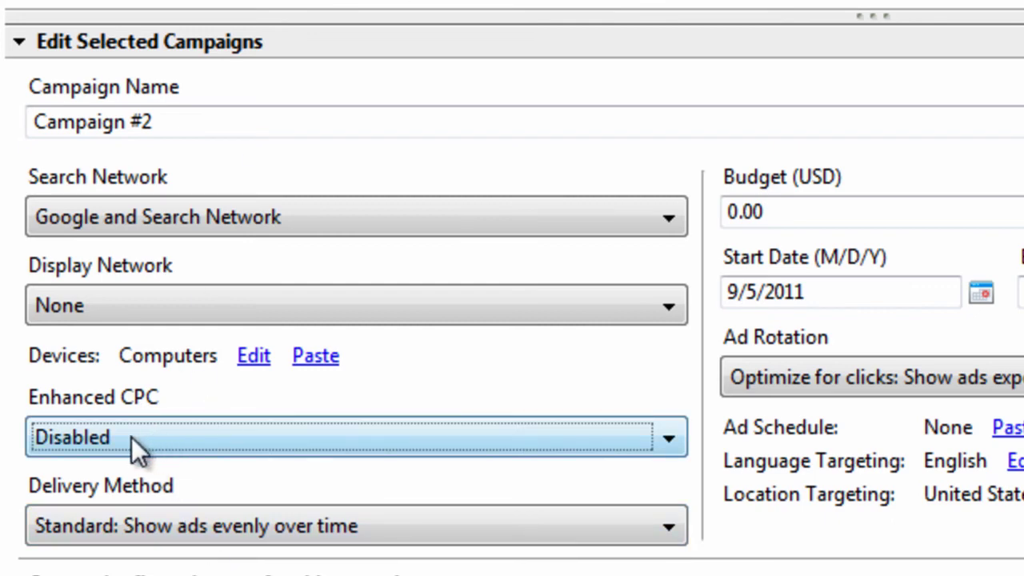
click(232, 524)
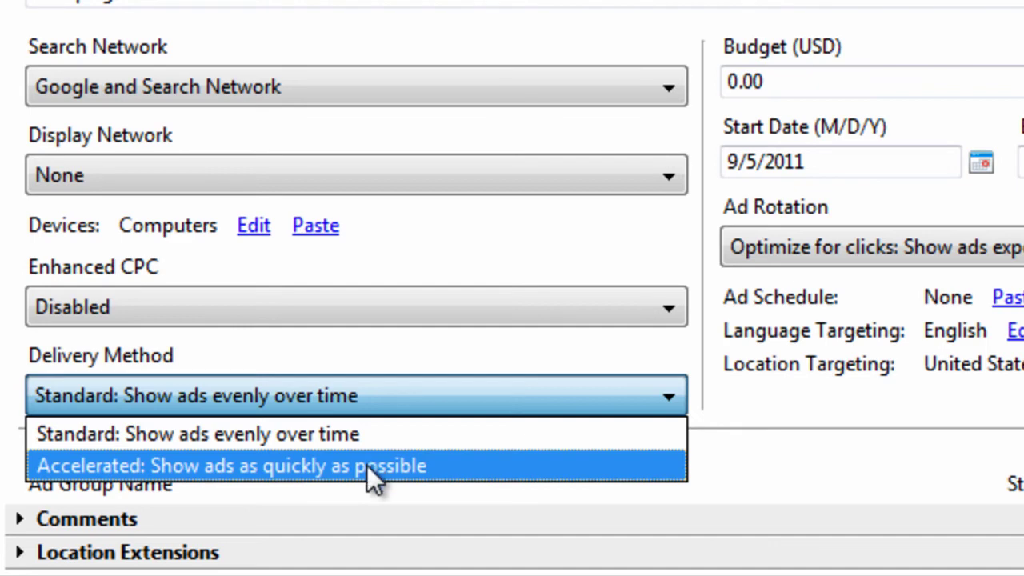
click(239, 464)
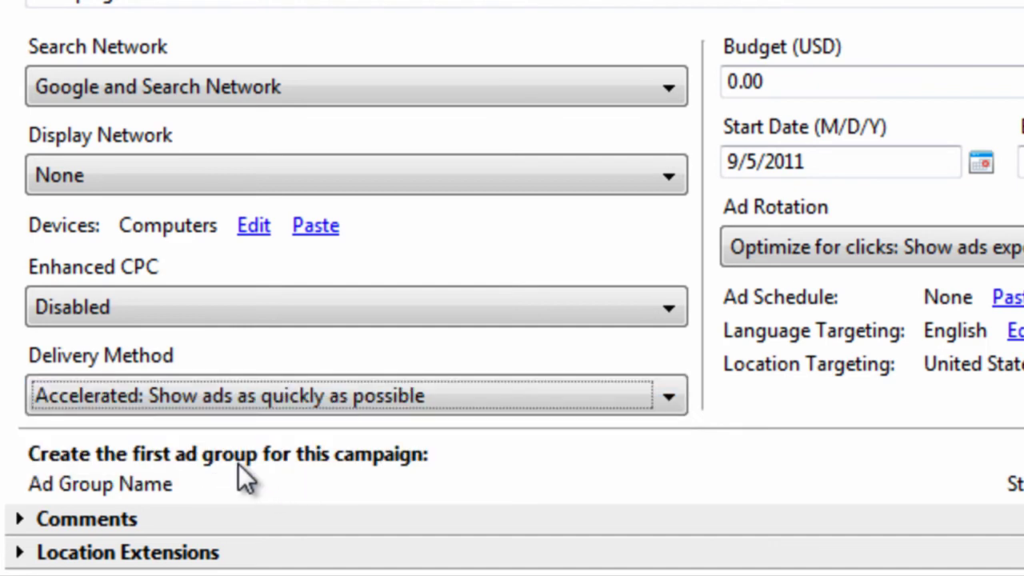
click(267, 401)
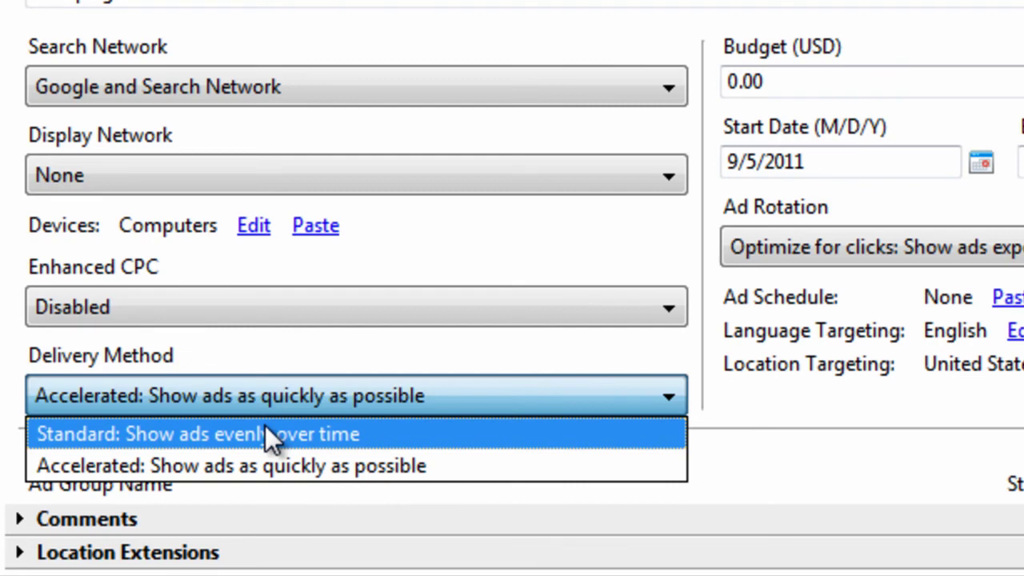
click(306, 438)
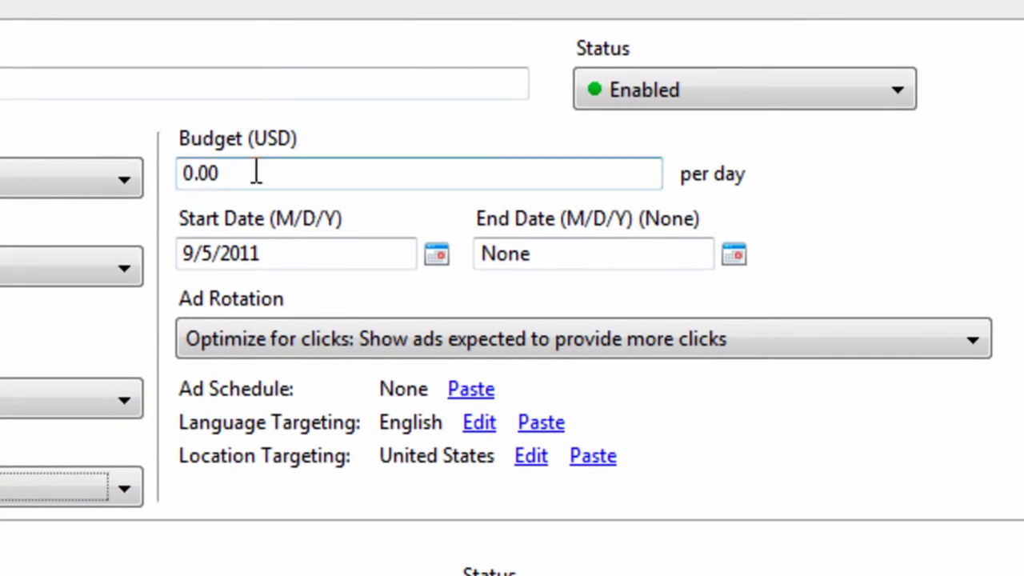
Replace the budget with 20 and pick September 9, 2011 as the end date.
drag(315, 162, 204, 163)
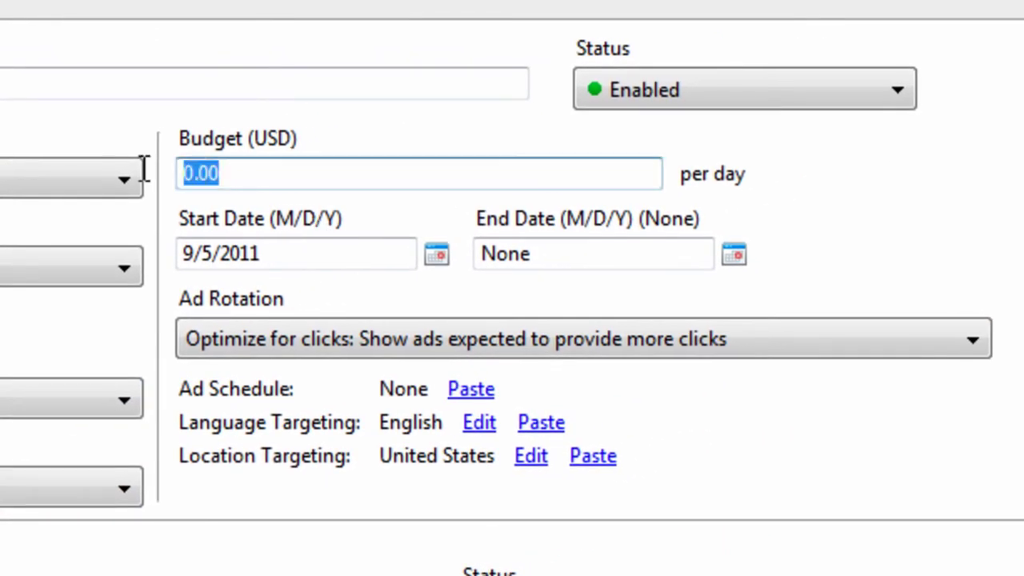
text(20)
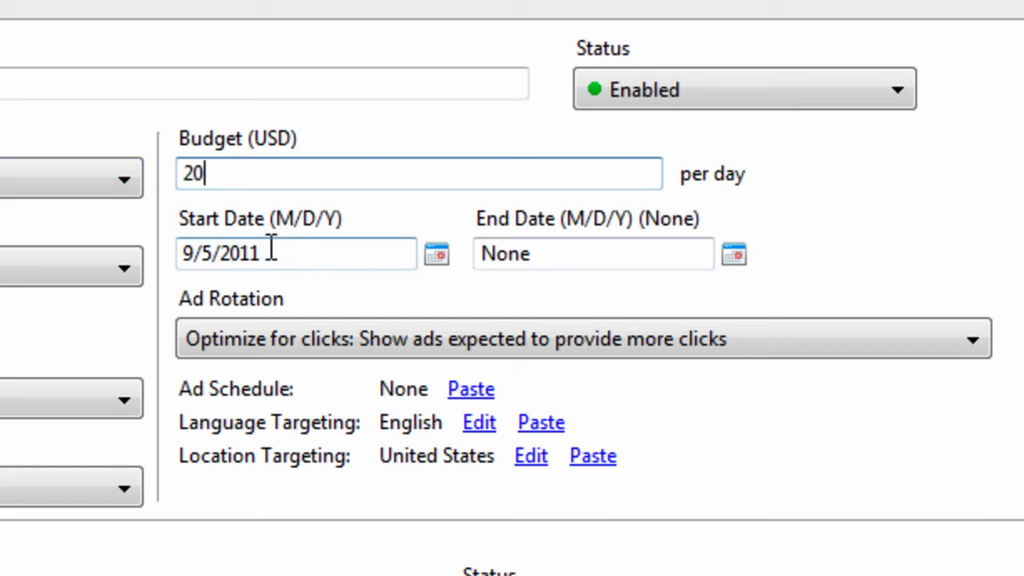
click(736, 256)
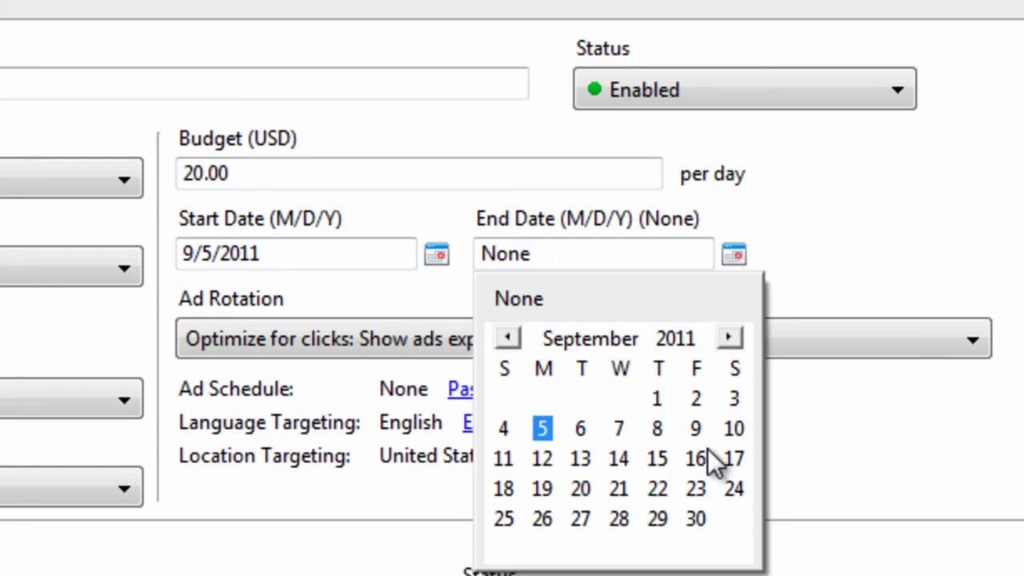
click(696, 428)
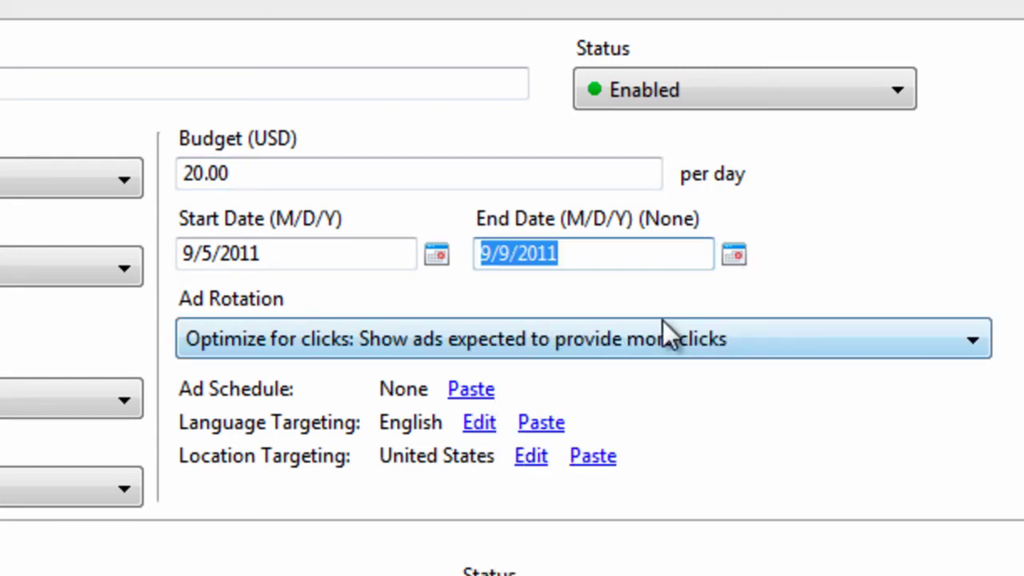
click(736, 255)
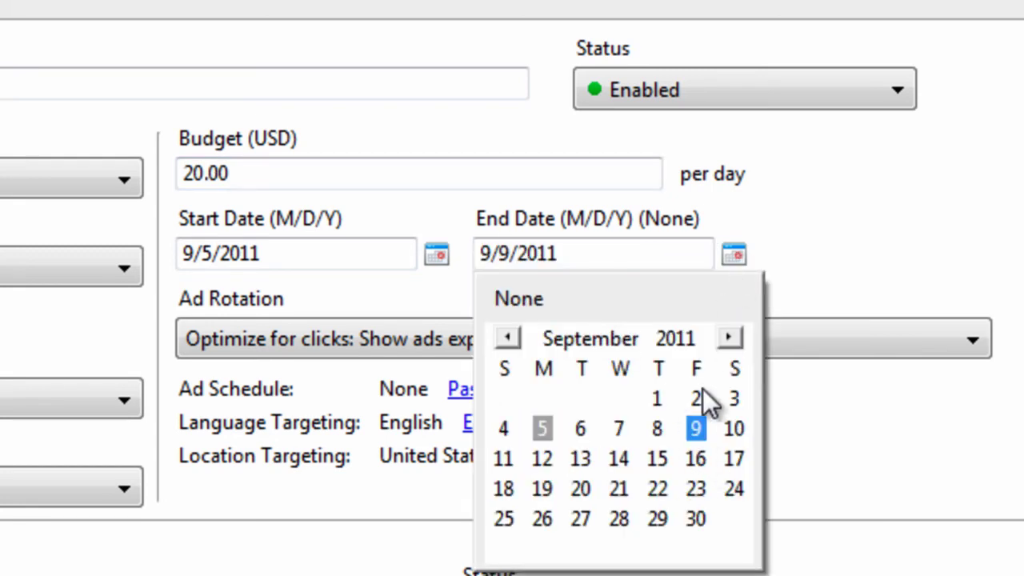
click(784, 254)
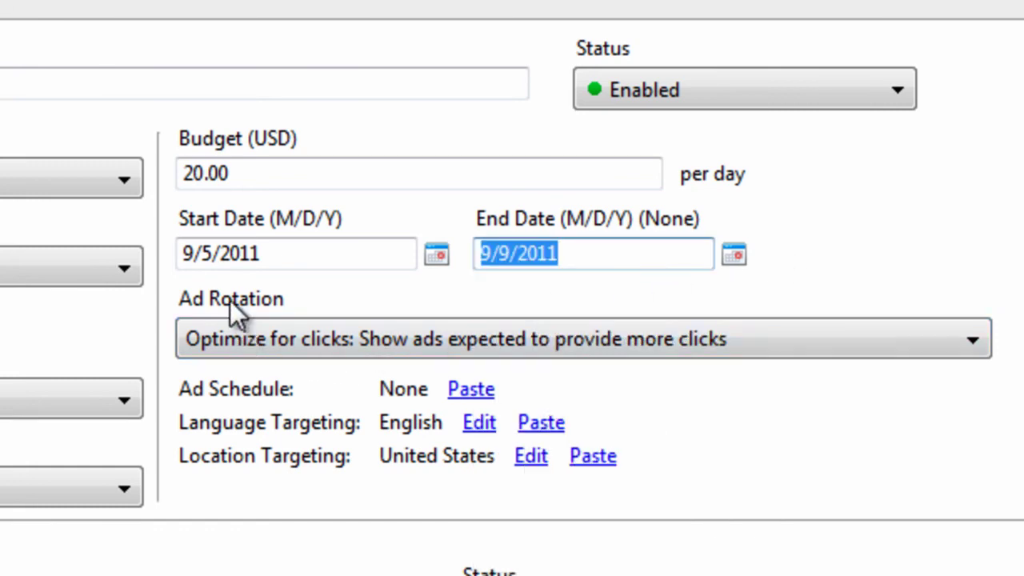
Switch Campaign #2's ad rotation from Optimize for clicks to Rotate: Show ads more evenly.
click(270, 346)
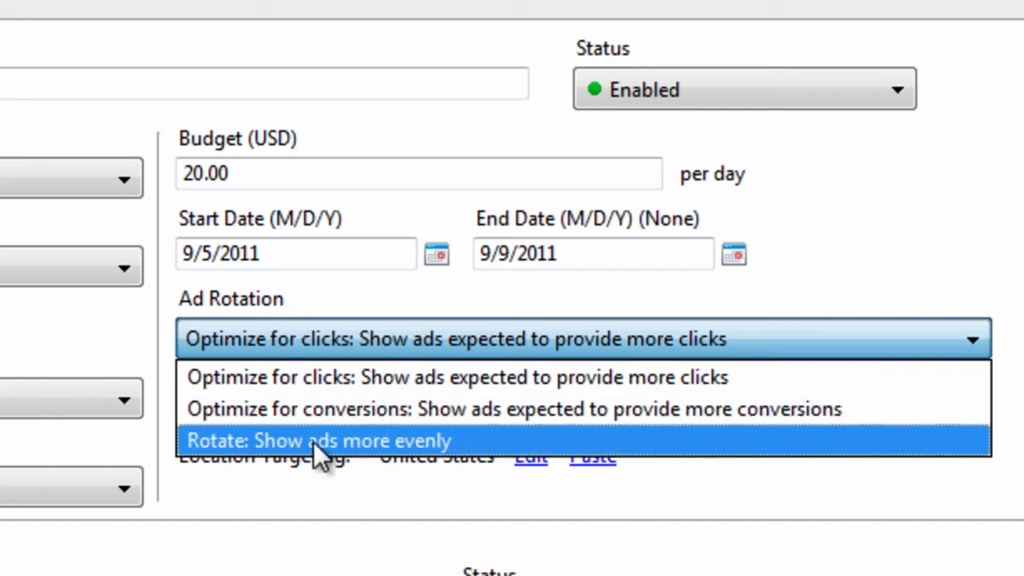
click(342, 442)
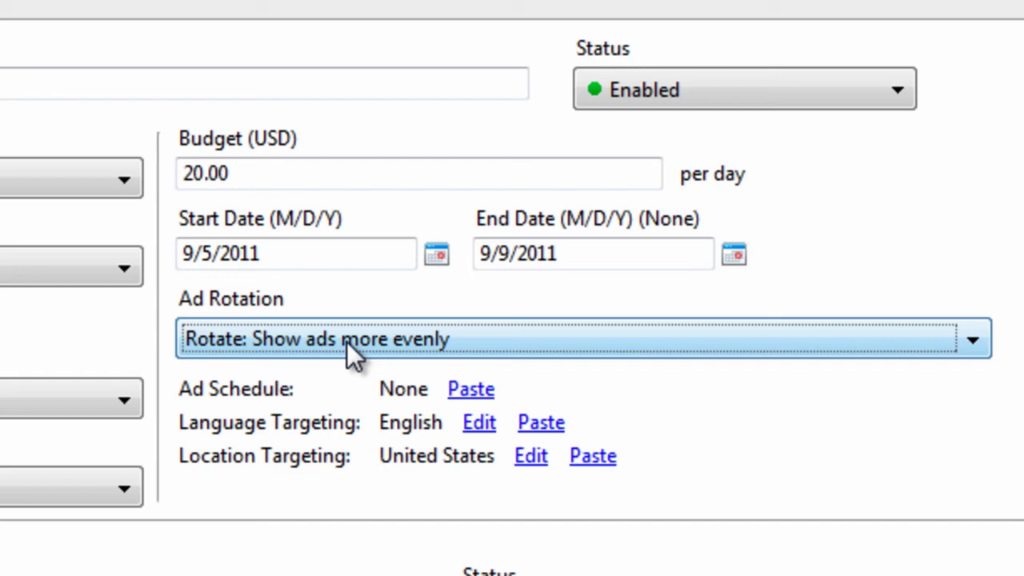
scroll(382, 345, up, 2)
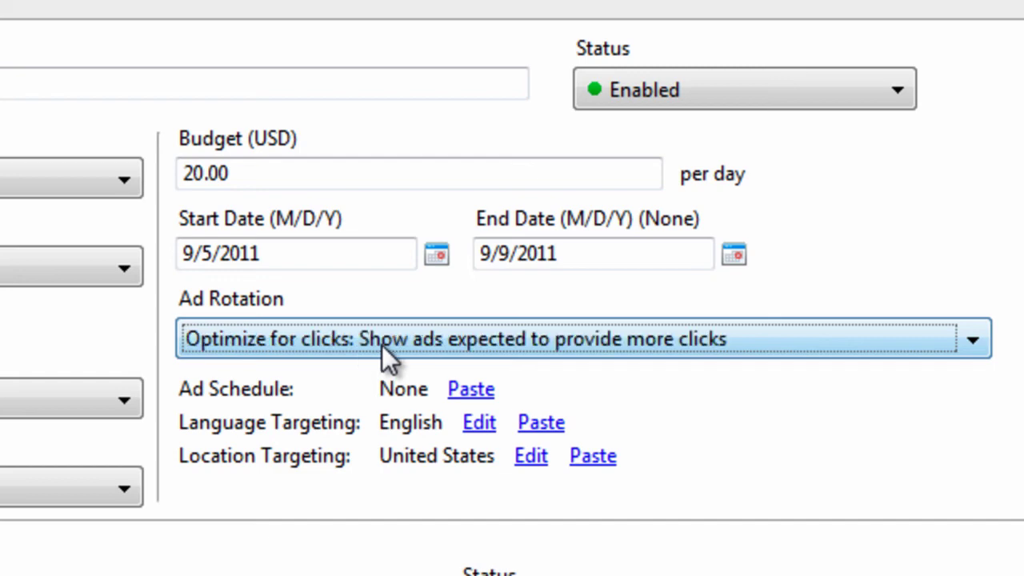
click(382, 345)
click(380, 380)
click(379, 348)
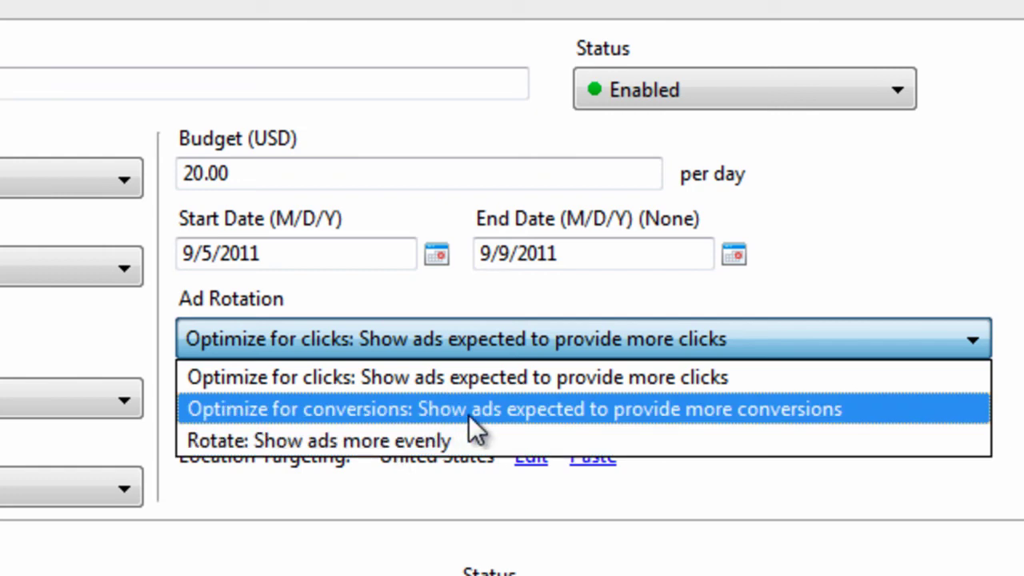
click(469, 442)
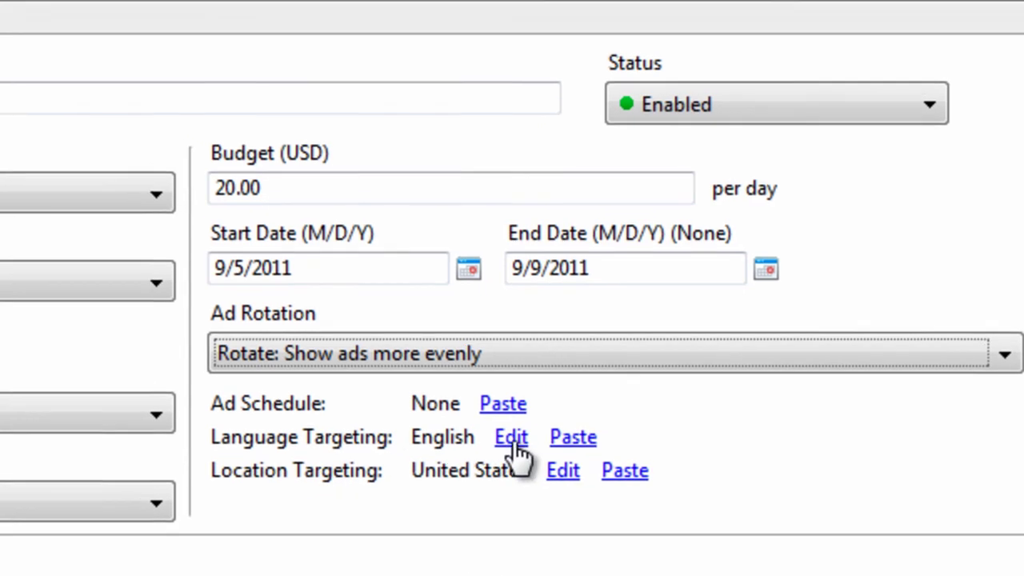
Check language targeting without changes, then browse the location targeting lists.
click(479, 423)
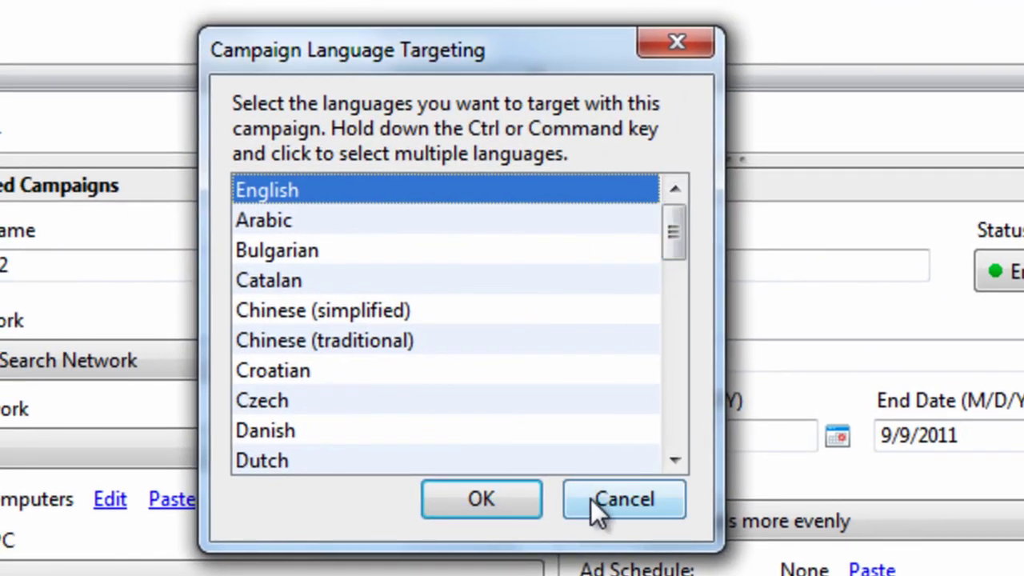
click(594, 500)
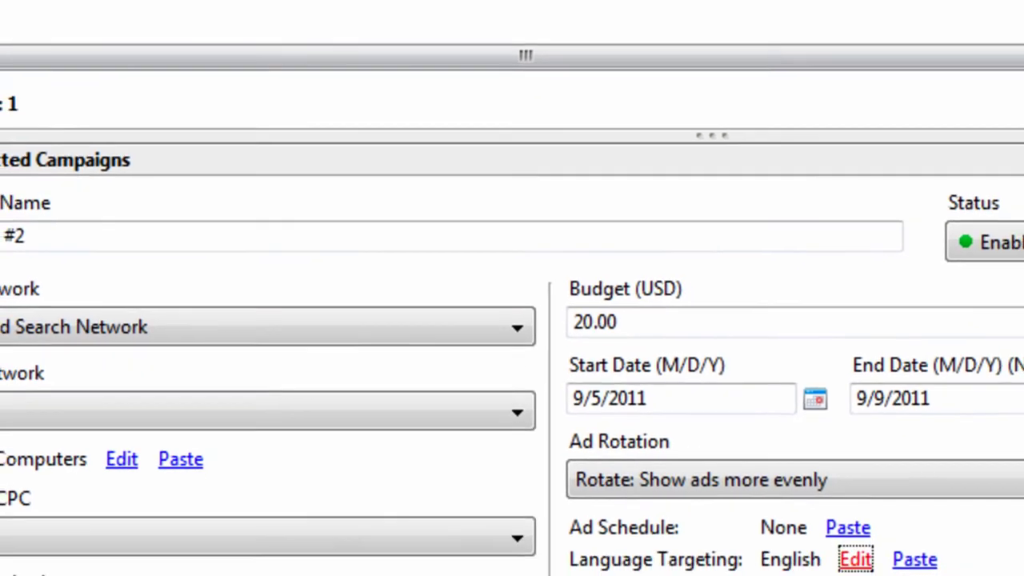
click(876, 438)
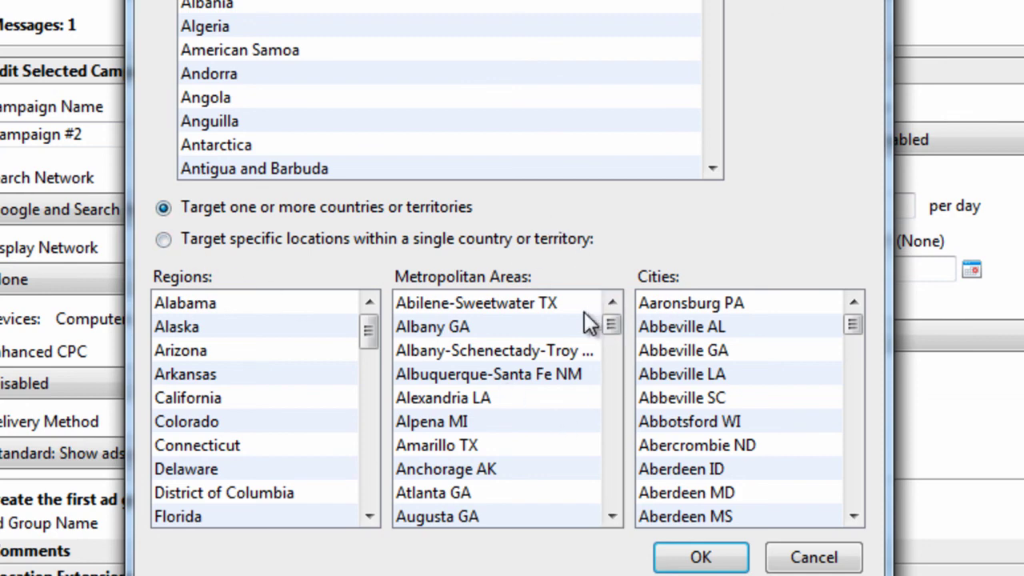
drag(615, 326, 609, 446)
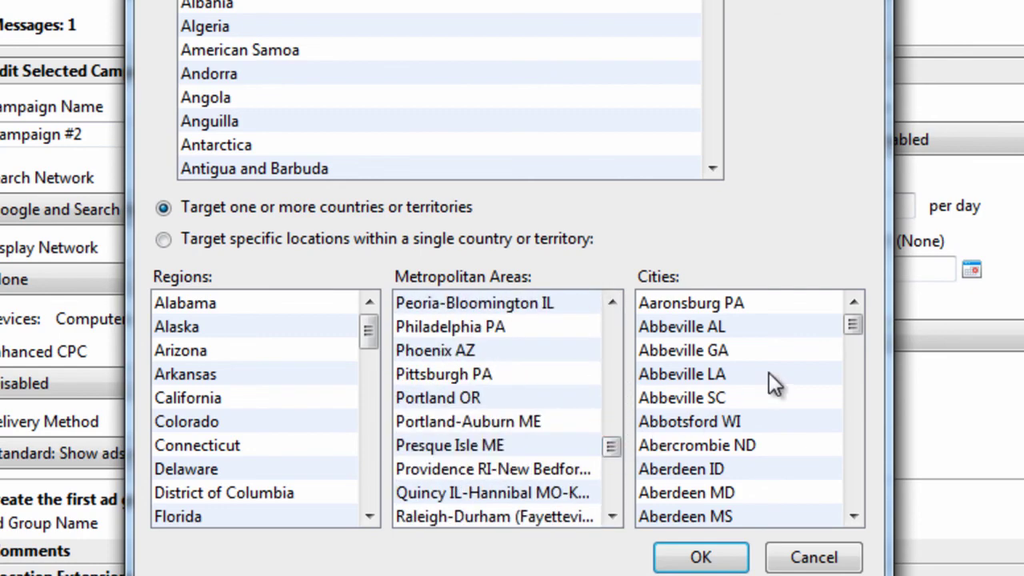
drag(856, 322, 850, 405)
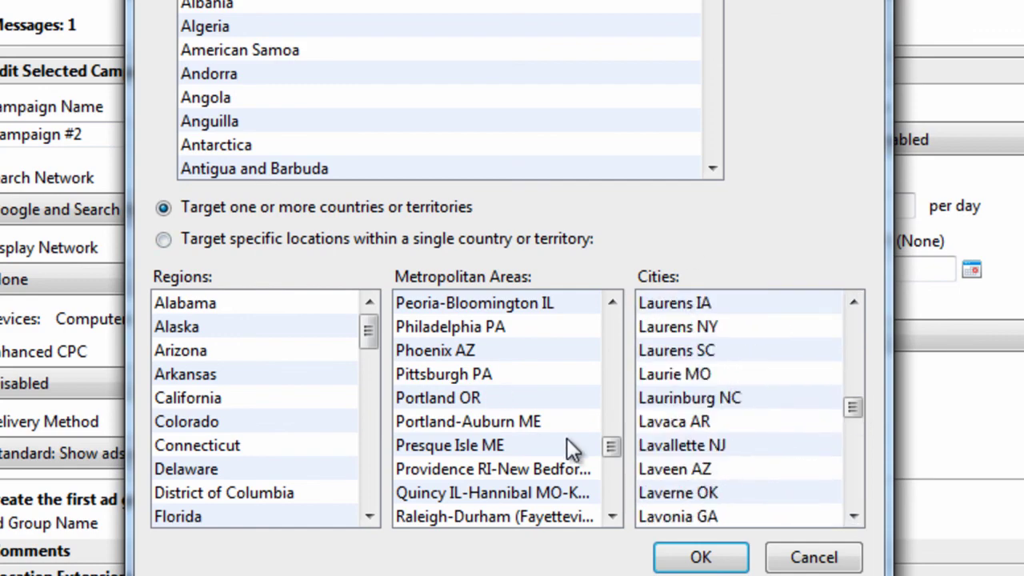
Cancel the location targeting dialog, leaving Campaign #2's locations unchanged.
click(804, 559)
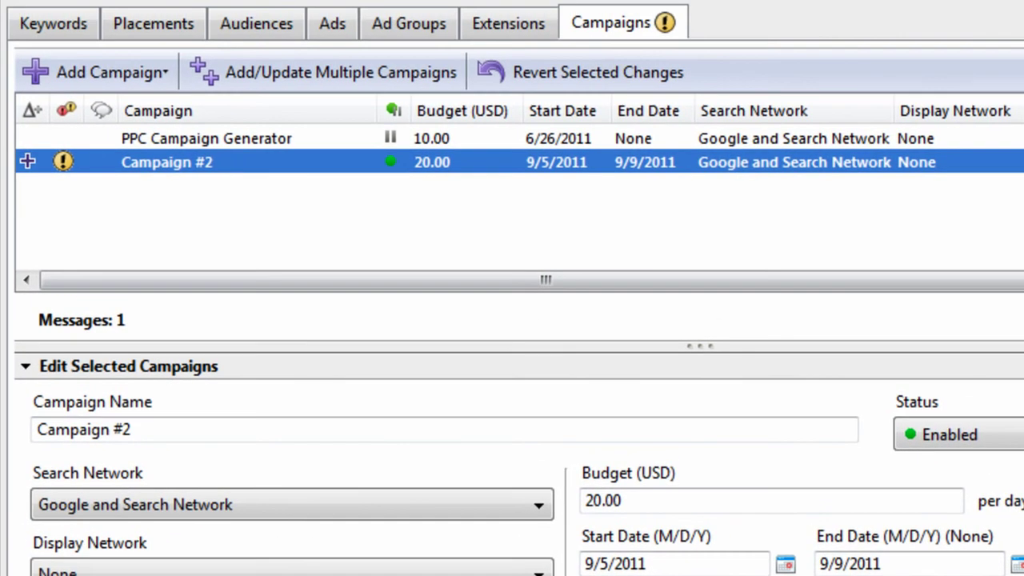